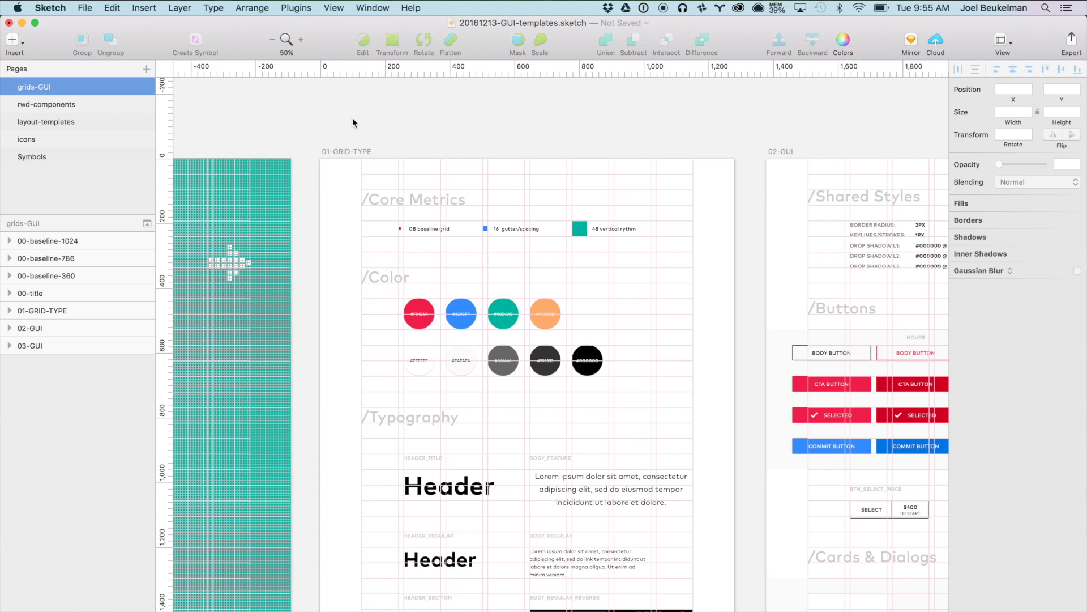
Hide the layout grid on the 01-GRID-TYPE artboard.
{"action": "left_click_drag", "start_coordinate": [358, 208], "coordinate": [286, 171]}
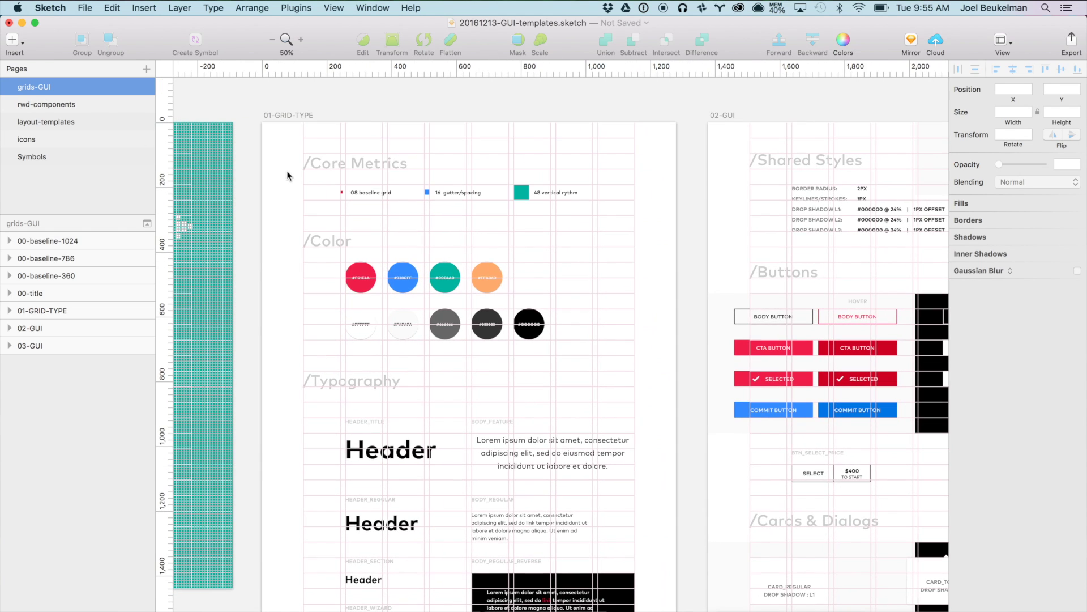
{"action": "key", "text": "super+plus"}
{"action": "left_click_drag", "start_coordinate": [444, 245], "coordinate": [673, 454]}
{"action": "scroll", "coordinate": [673, 455], "scroll_direction": "down", "scroll_amount": 1}
{"action": "scroll", "coordinate": [226, 164], "scroll_direction": "up", "scroll_amount": 3}
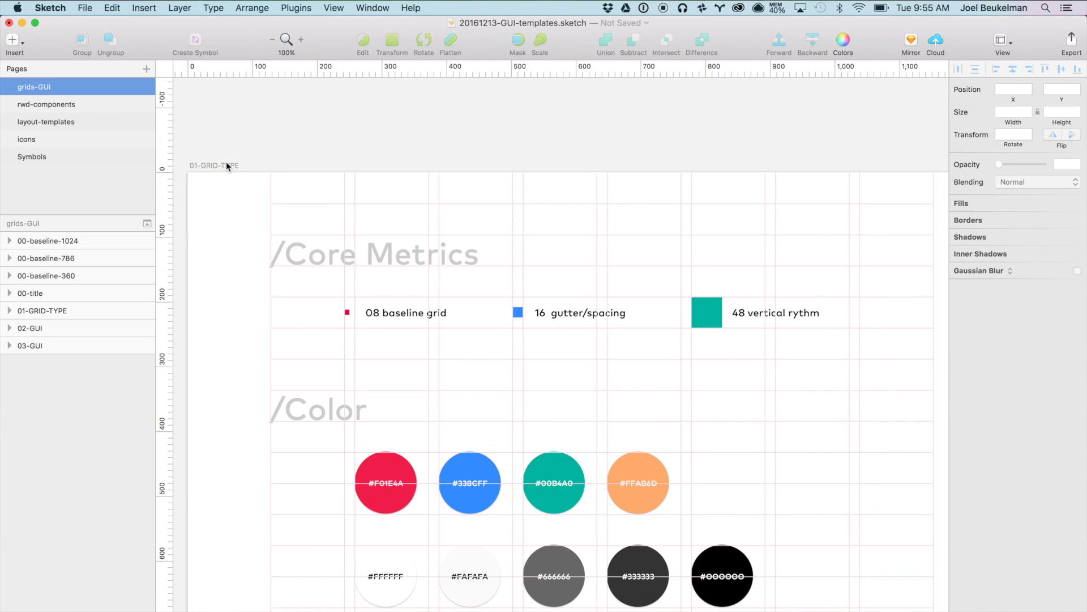
{"action": "left_click", "coordinate": [216, 165]}
{"action": "key", "text": "ctrl+l"}
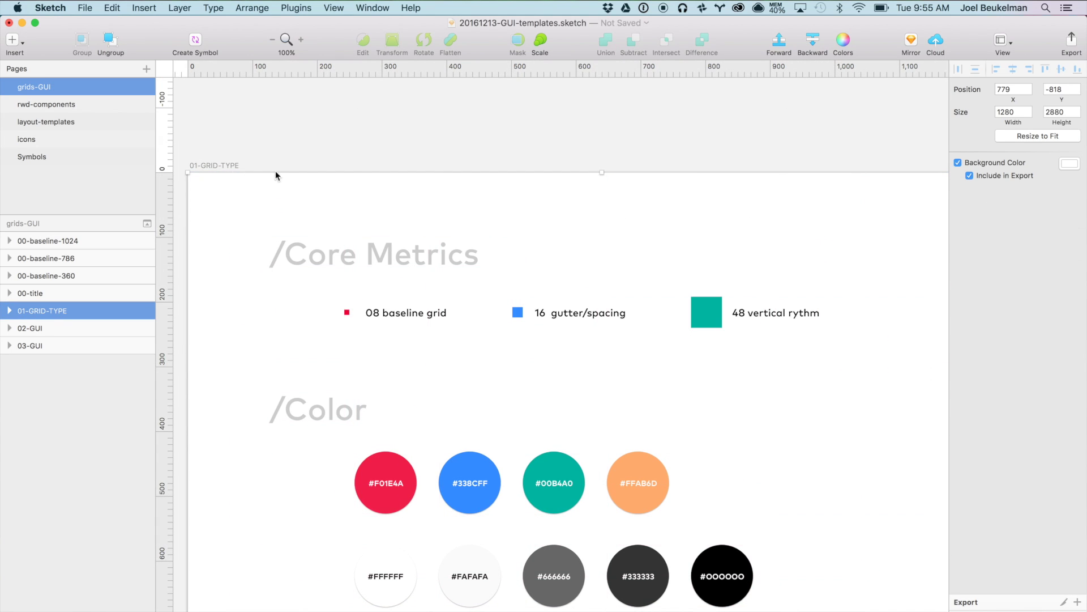
{"action": "left_click", "coordinate": [381, 128]}
Review the Core Metrics and Color sections of the 01-GRID-TYPE artboard.
{"action": "scroll", "coordinate": [381, 128], "scroll_direction": "down", "scroll_amount": 1}
{"action": "scroll", "coordinate": [381, 128], "scroll_direction": "right", "scroll_amount": 2}
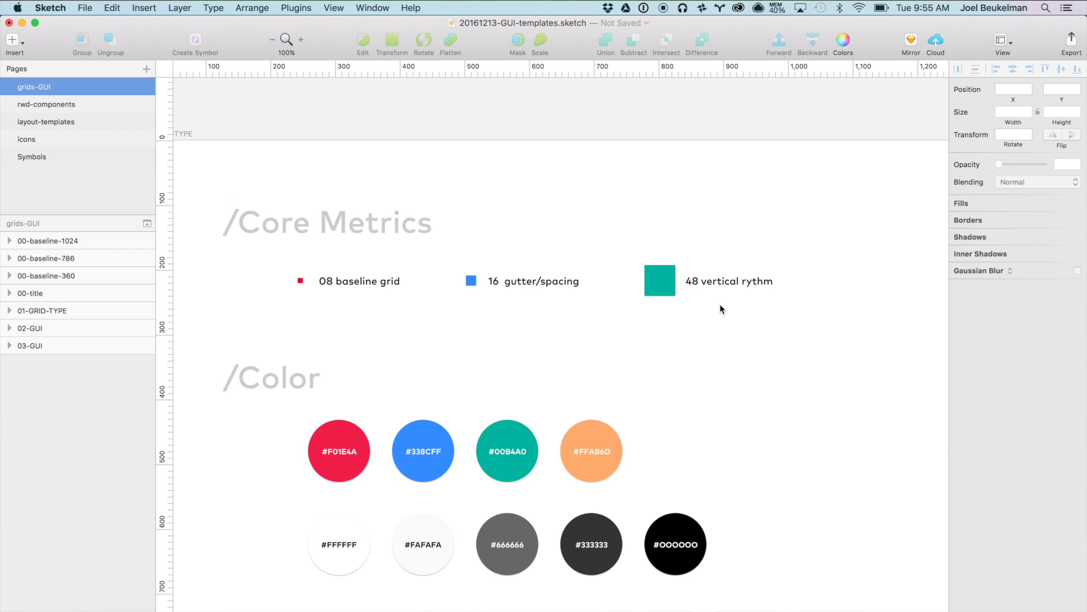
{"action": "left_click_drag", "start_coordinate": [801, 442], "coordinate": [821, 372]}
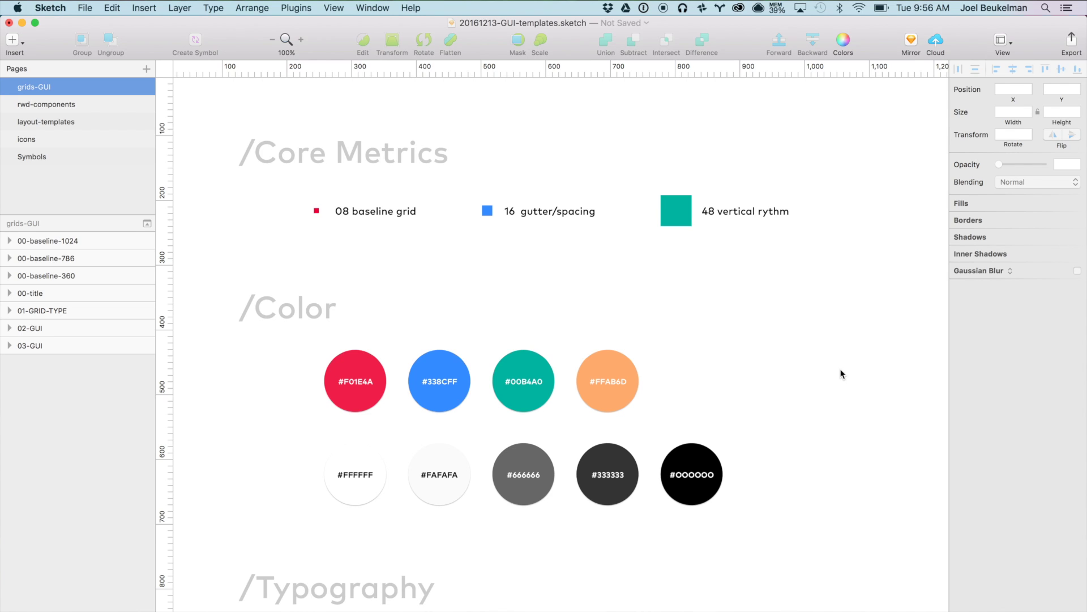
{"action": "scroll", "coordinate": [823, 448], "scroll_direction": "down", "scroll_amount": 5}
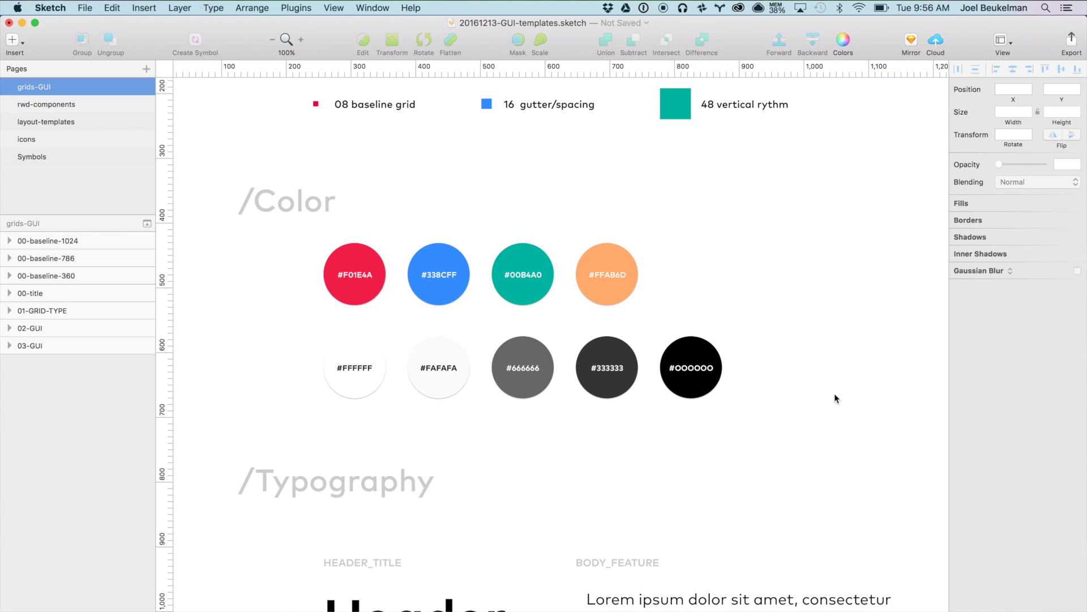
{"action": "scroll", "coordinate": [847, 445], "scroll_direction": "down", "scroll_amount": 2}
{"action": "scroll", "coordinate": [847, 444], "scroll_direction": "right", "scroll_amount": 1}
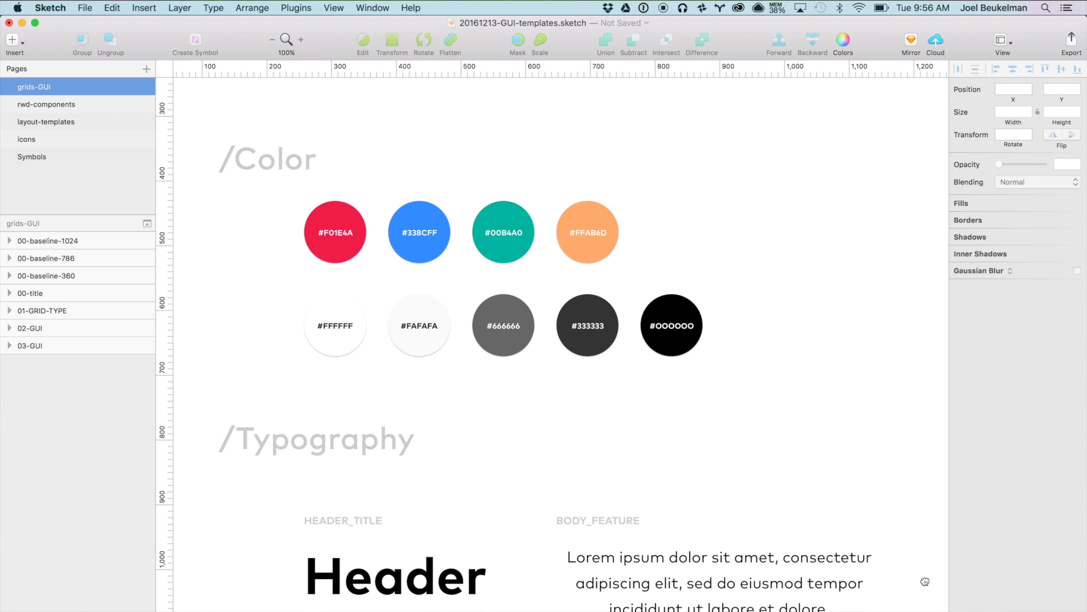
Examine the header and body text styles in the Typography section, continuing down to the icon sizes.
{"action": "scroll", "coordinate": [929, 585], "scroll_direction": "down", "scroll_amount": 8}
{"action": "scroll", "coordinate": [930, 585], "scroll_direction": "right", "scroll_amount": 3}
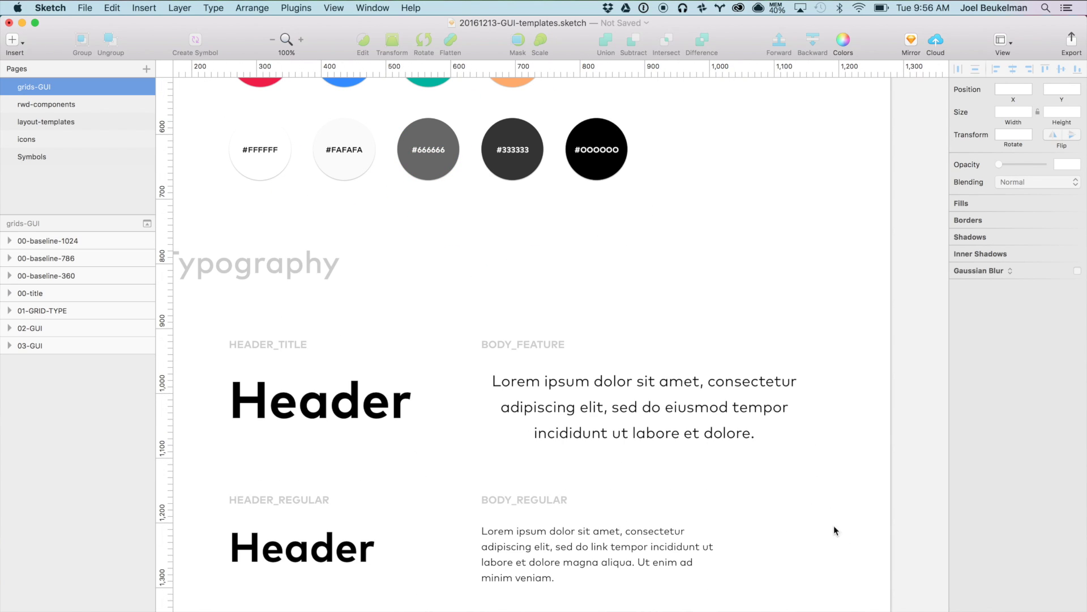
{"action": "scroll", "coordinate": [834, 521], "scroll_direction": "down", "scroll_amount": 9}
{"action": "scroll", "coordinate": [833, 521], "scroll_direction": "left", "scroll_amount": 2}
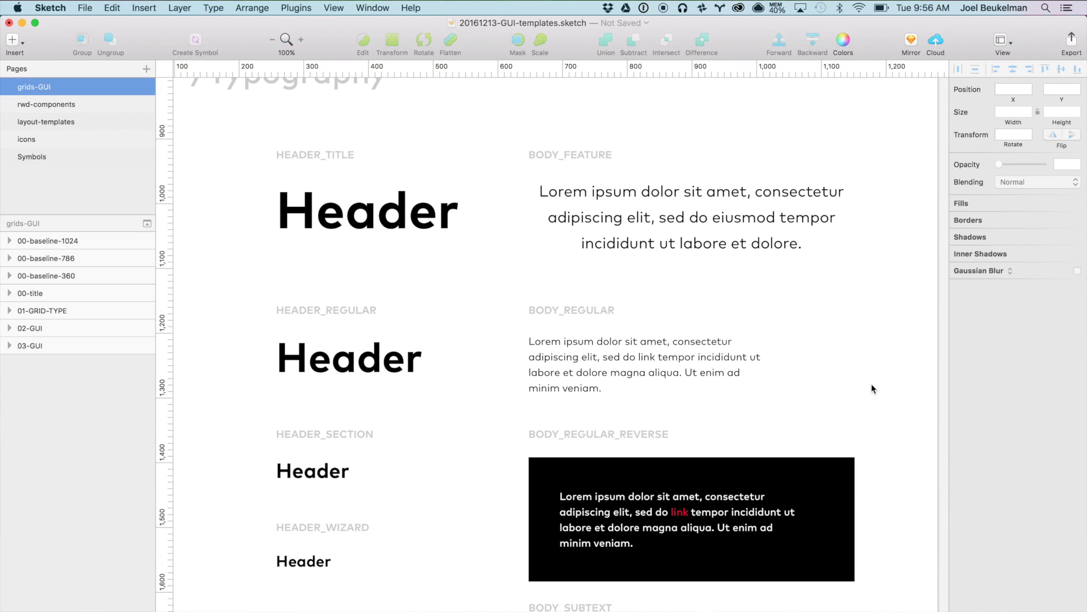
{"action": "scroll", "coordinate": [855, 414], "scroll_direction": "up", "scroll_amount": 2}
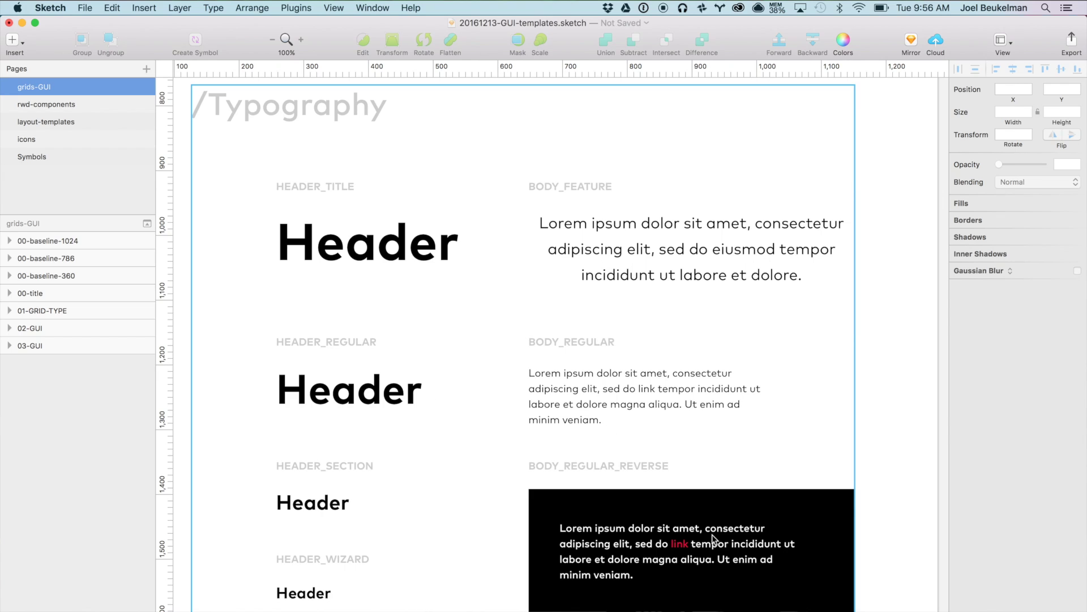
{"action": "scroll", "coordinate": [897, 592], "scroll_direction": "down", "scroll_amount": 3}
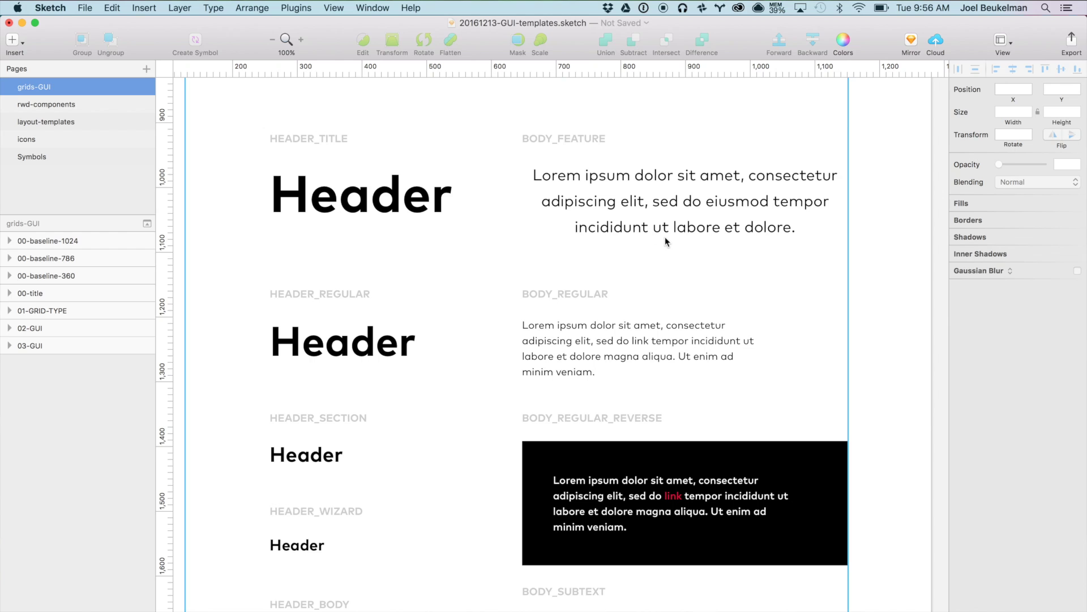
{"action": "right_click", "coordinate": [764, 414]}
{"action": "left_click", "coordinate": [719, 282]}
{"action": "left_click_drag", "start_coordinate": [833, 498], "coordinate": [789, 246]}
{"action": "left_click_drag", "start_coordinate": [757, 485], "coordinate": [749, 374]}
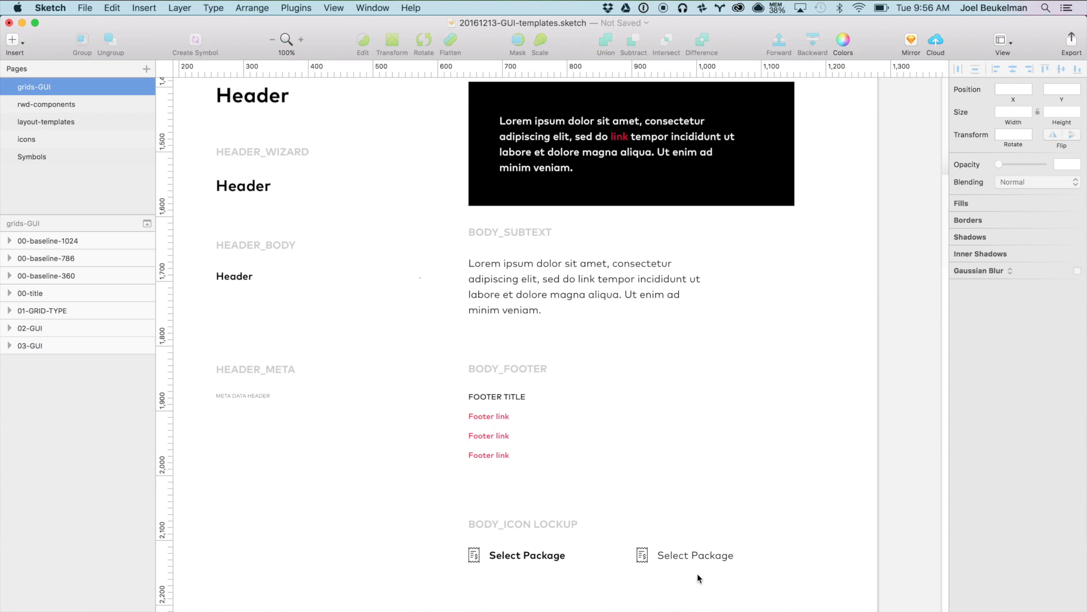
{"action": "scroll", "coordinate": [651, 317], "scroll_direction": "up", "scroll_amount": 3}
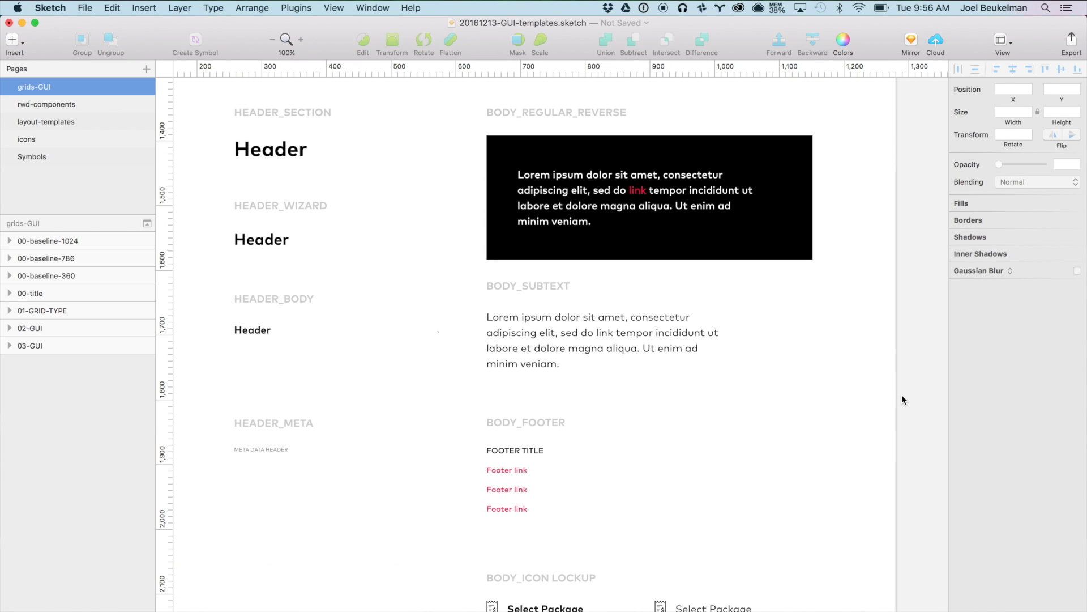
{"action": "scroll", "coordinate": [902, 400], "scroll_direction": "left", "scroll_amount": 5}
{"action": "scroll", "coordinate": [902, 400], "scroll_direction": "up", "scroll_amount": 1}
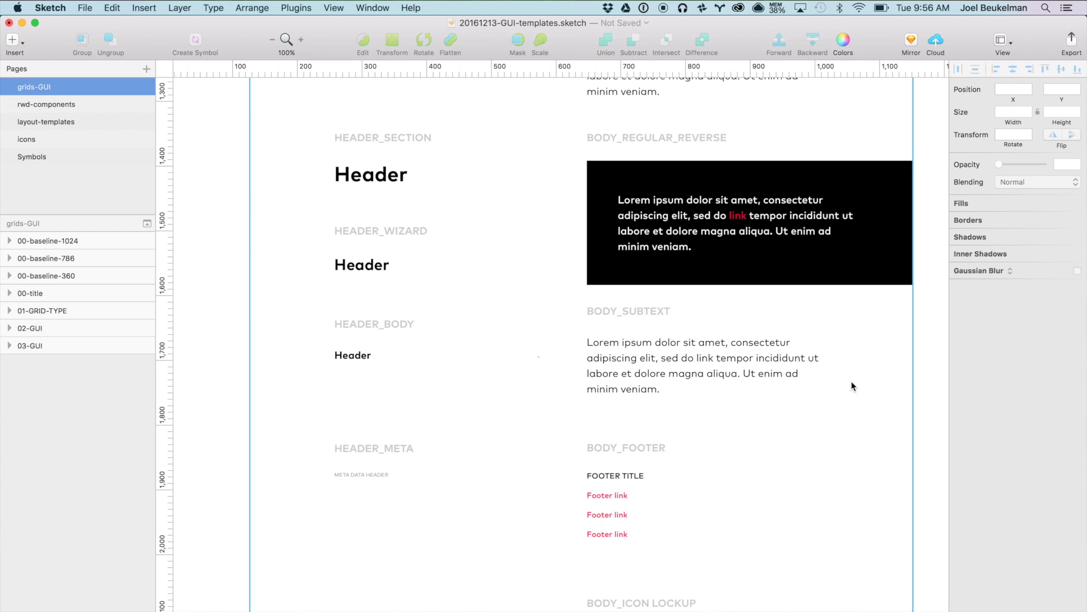
{"action": "scroll", "coordinate": [887, 528], "scroll_direction": "down", "scroll_amount": 10}
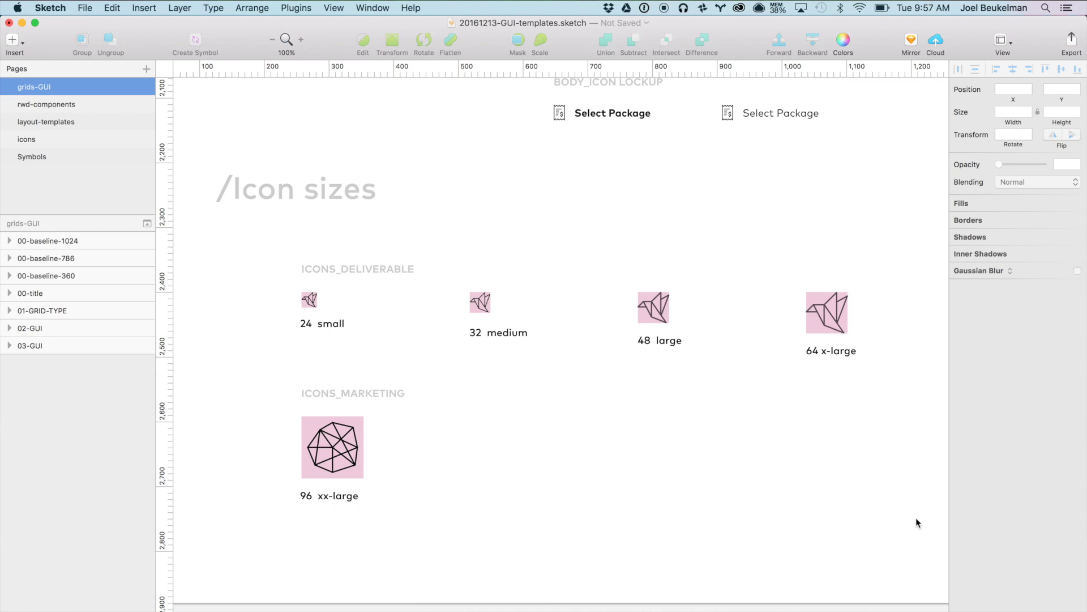
Hide the layout grid on the 02-GUI artboard and view it at 100%.
{"action": "scroll", "coordinate": [915, 518], "scroll_direction": "down", "scroll_amount": 5}
{"action": "left_click_drag", "start_coordinate": [933, 467], "coordinate": [518, 520]}
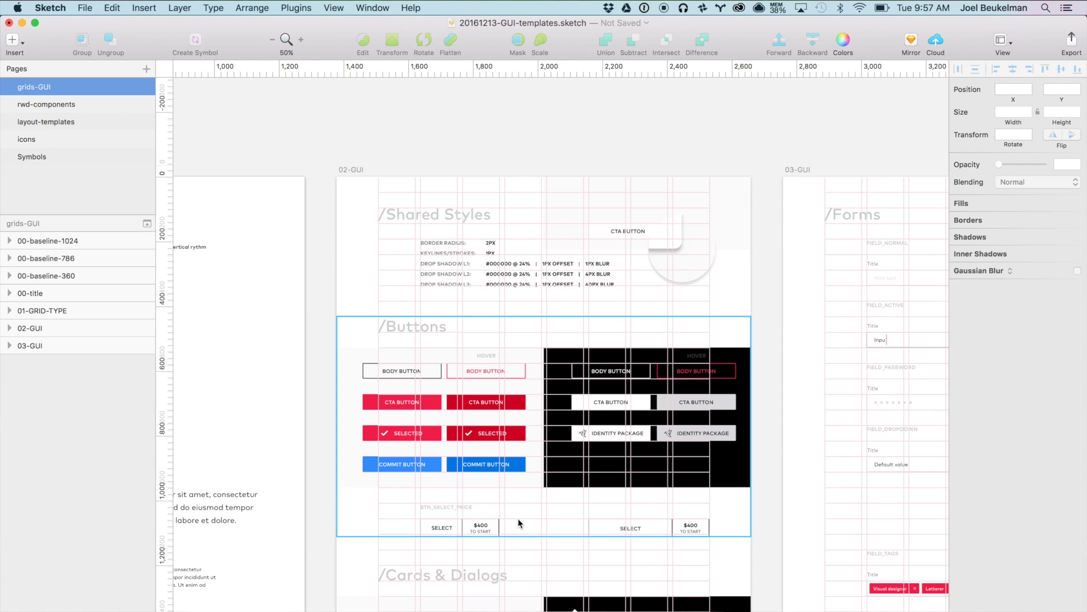
{"action": "left_click", "coordinate": [350, 170]}
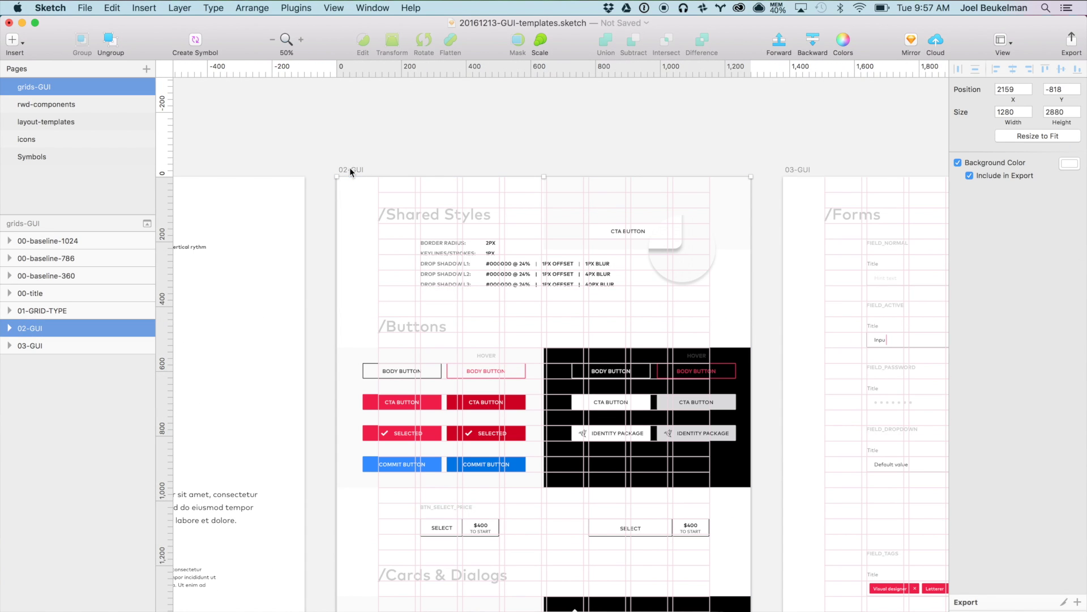
{"action": "key", "text": "r"}
{"action": "key", "text": "ctrl+l"}
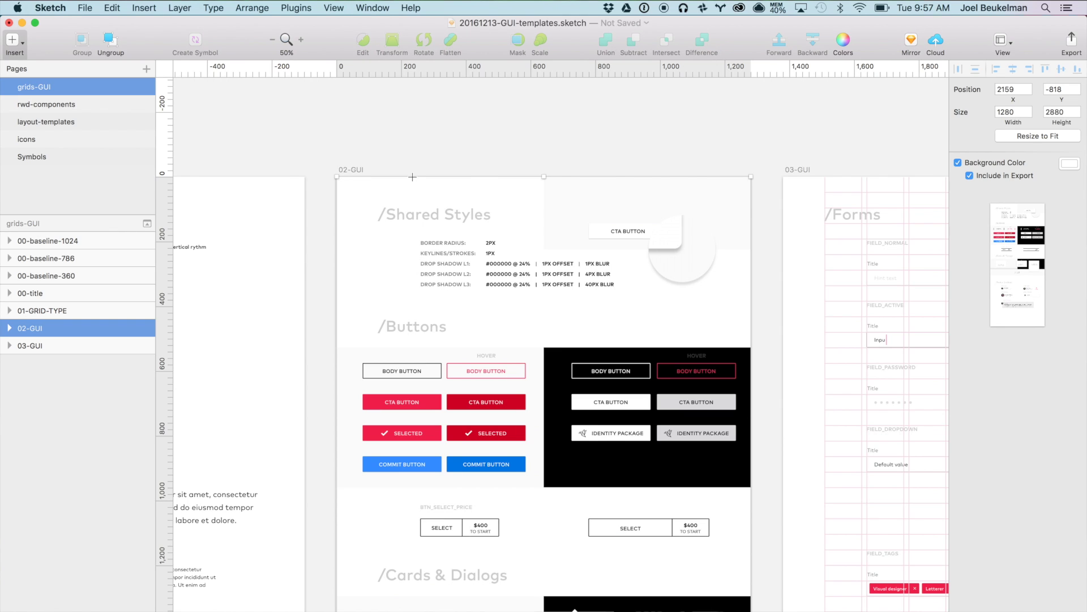
{"action": "key", "text": "super+0"}
{"action": "key", "text": "Escape"}
Examine the shared styles, buttons, cards and dialogs, and avatar lockups on the 02-GUI artboard.
{"action": "scroll", "coordinate": [470, 312], "scroll_direction": "up", "scroll_amount": 3}
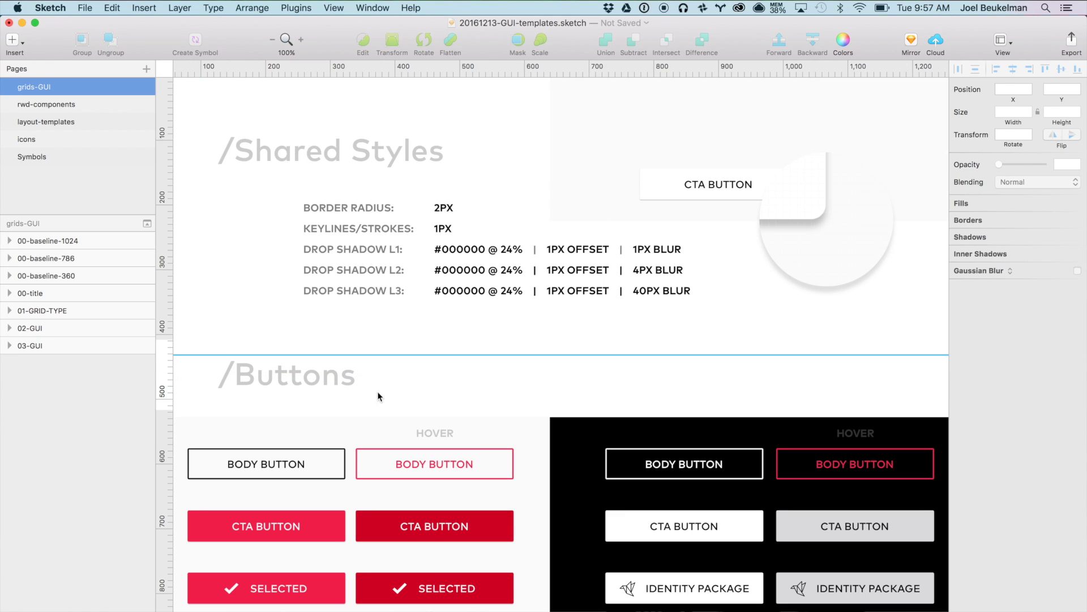
{"action": "left_click_drag", "start_coordinate": [490, 393], "coordinate": [496, 415]}
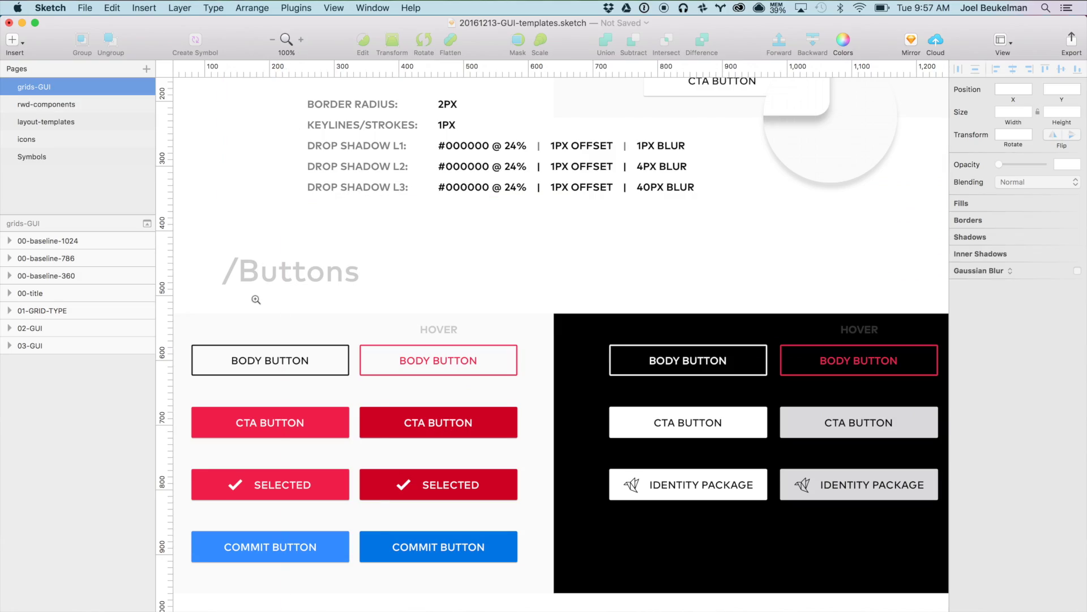
{"action": "key", "text": "super+minus"}
{"action": "left_click_drag", "start_coordinate": [341, 333], "coordinate": [790, 507]}
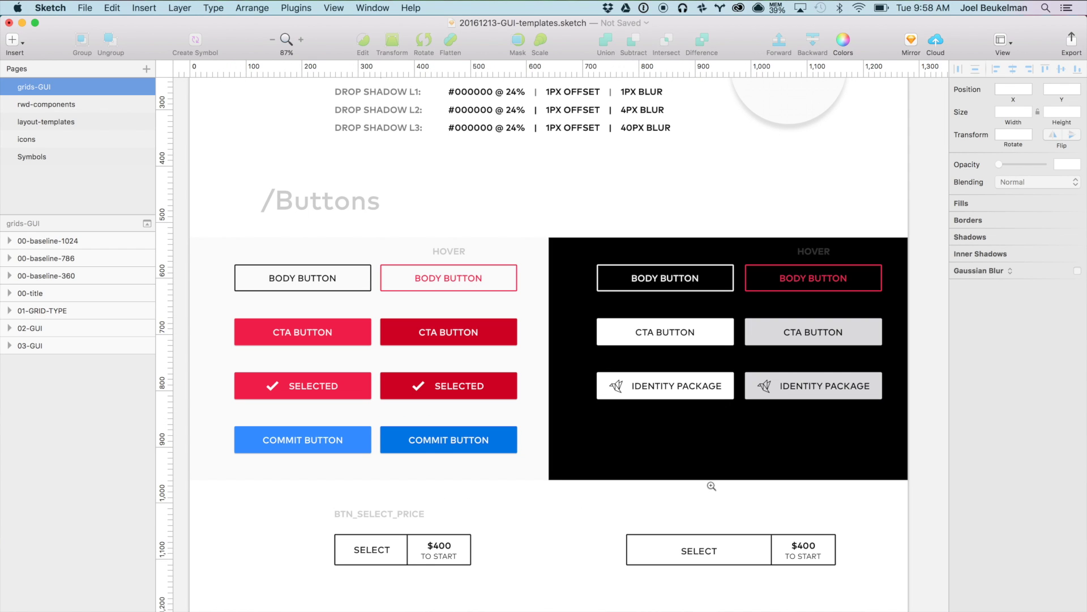
{"action": "scroll", "coordinate": [708, 527], "scroll_direction": "down", "scroll_amount": 5}
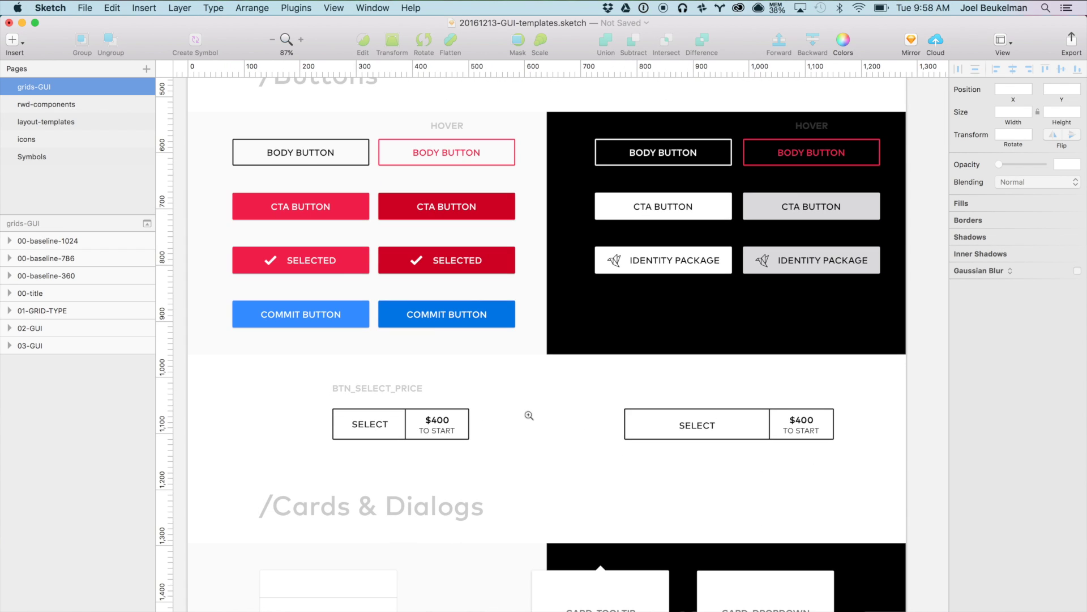
{"action": "scroll", "coordinate": [532, 399], "scroll_direction": "down", "scroll_amount": 7}
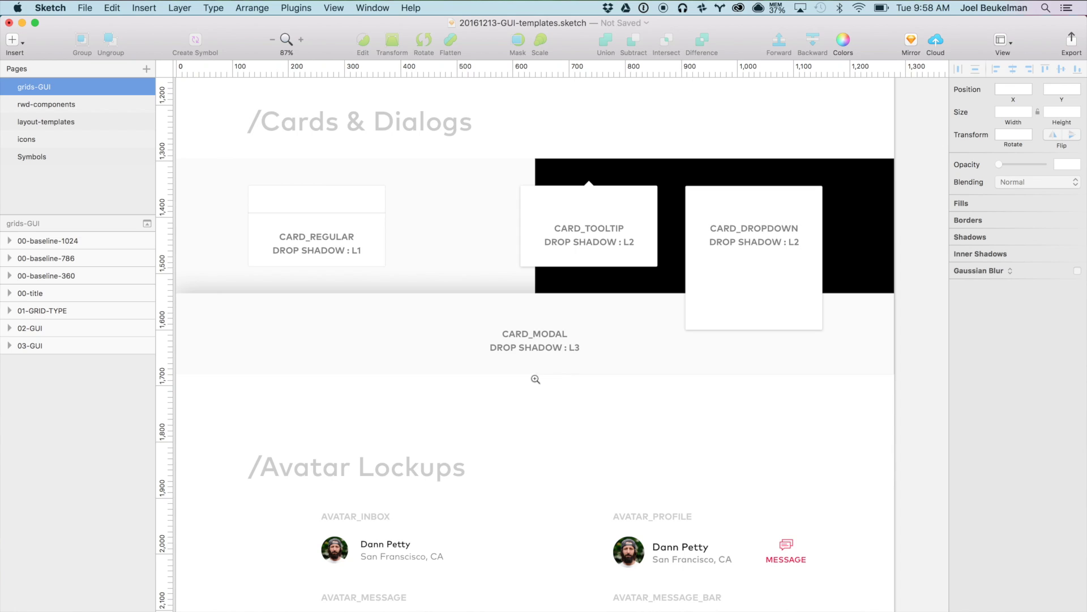
{"action": "left_click_drag", "start_coordinate": [570, 589], "coordinate": [567, 269]}
{"action": "scroll", "coordinate": [567, 269], "scroll_direction": "up", "scroll_amount": 2}
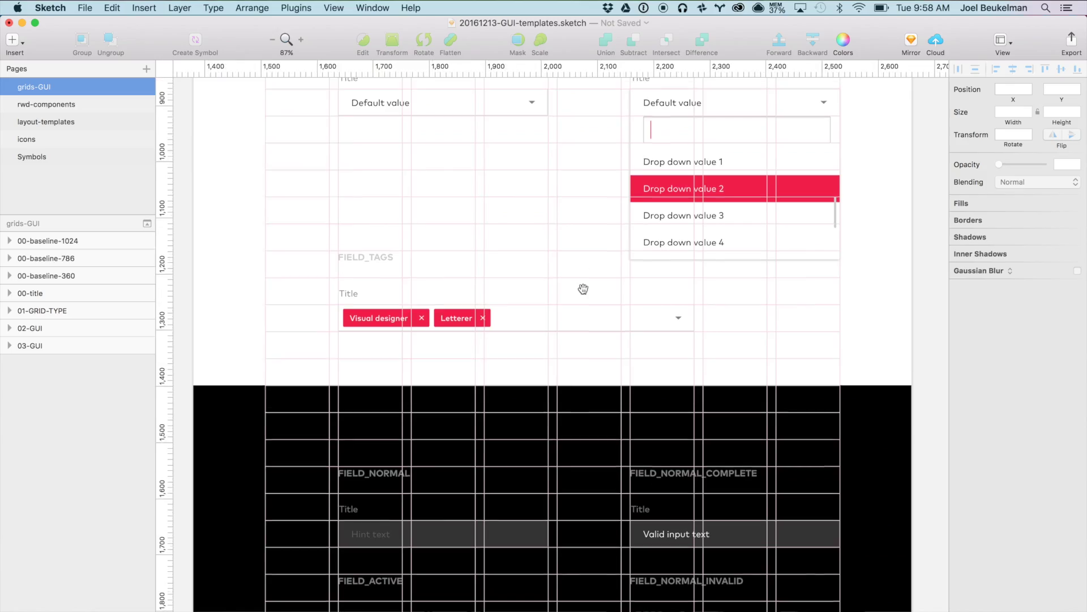
Hide the layout grid on the 03-GUI artboard.
{"action": "scroll", "coordinate": [616, 325], "scroll_direction": "up", "scroll_amount": 5}
{"action": "scroll", "coordinate": [616, 325], "scroll_direction": "up", "scroll_amount": 10}
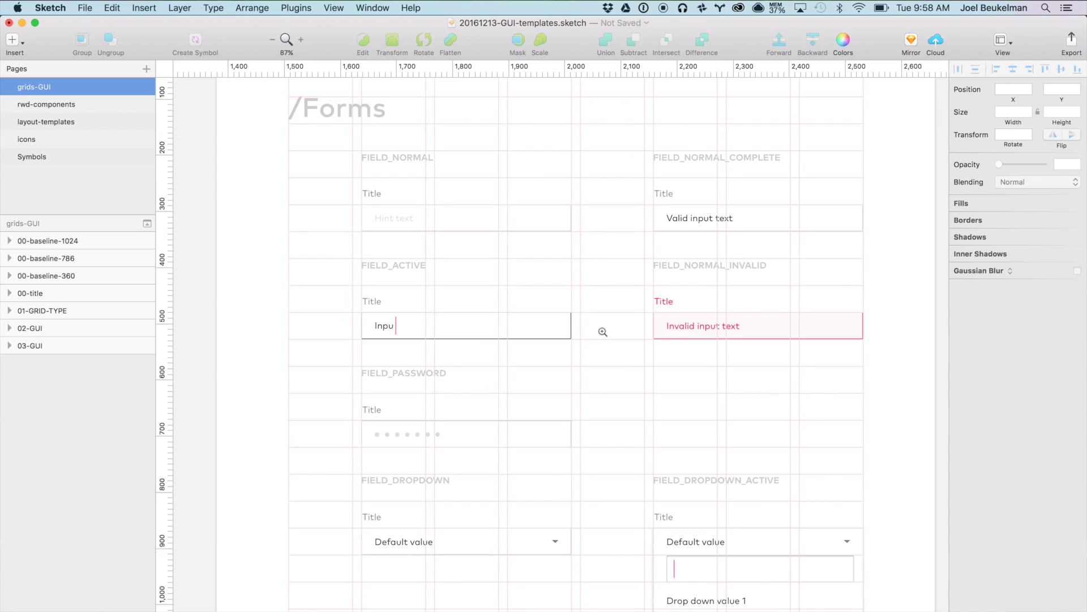
{"action": "key", "text": "v"}
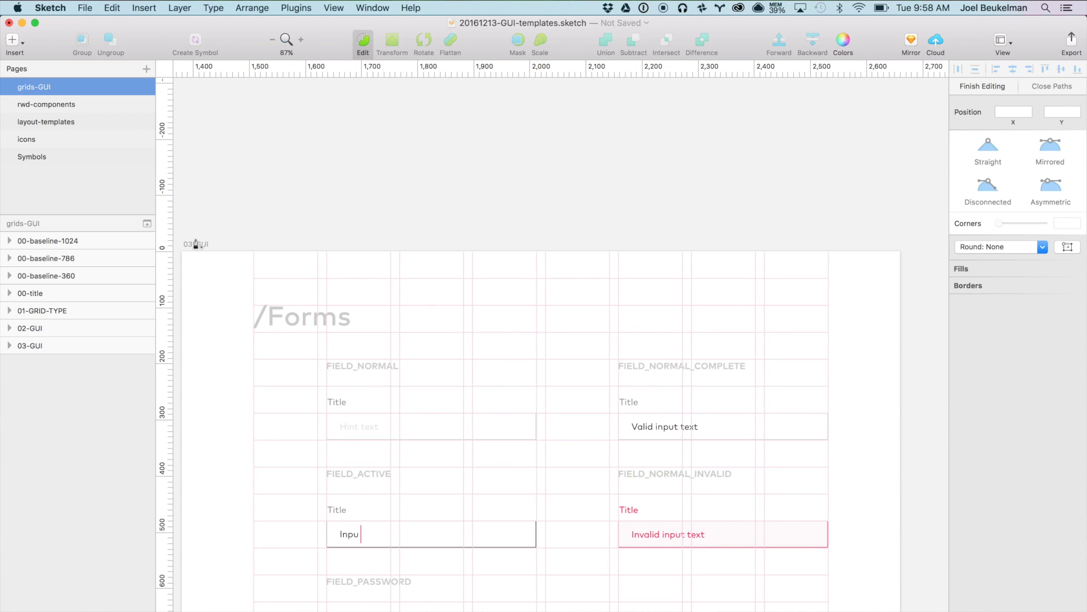
{"action": "key", "text": "Escape"}
{"action": "left_click", "coordinate": [198, 245]}
{"action": "key", "text": "ctrl+l"}
{"action": "left_click_drag", "start_coordinate": [443, 340], "coordinate": [426, 132]}
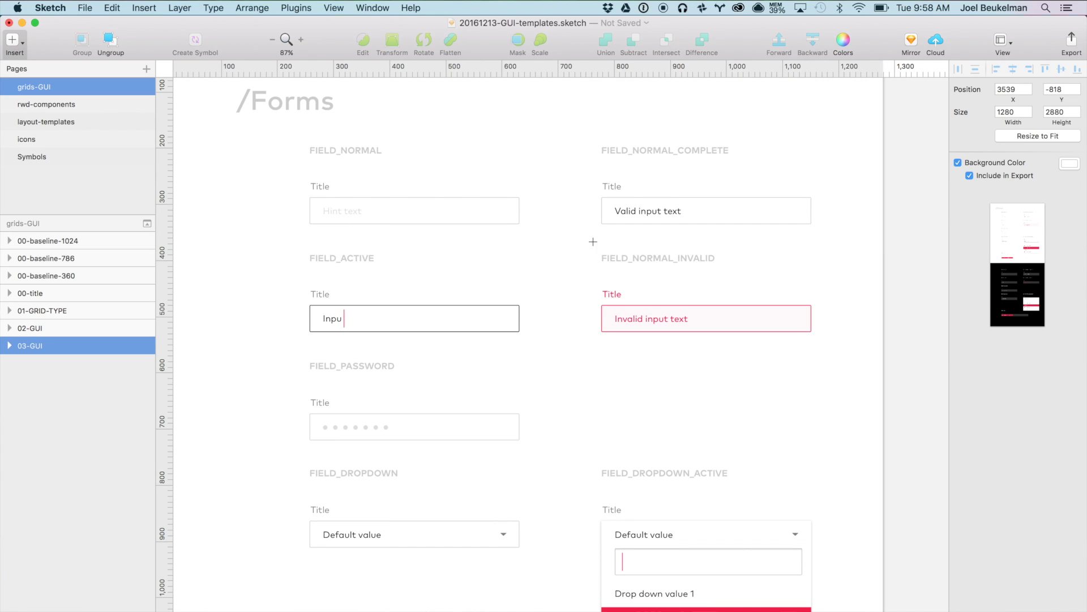
{"action": "left_click", "coordinate": [916, 260]}
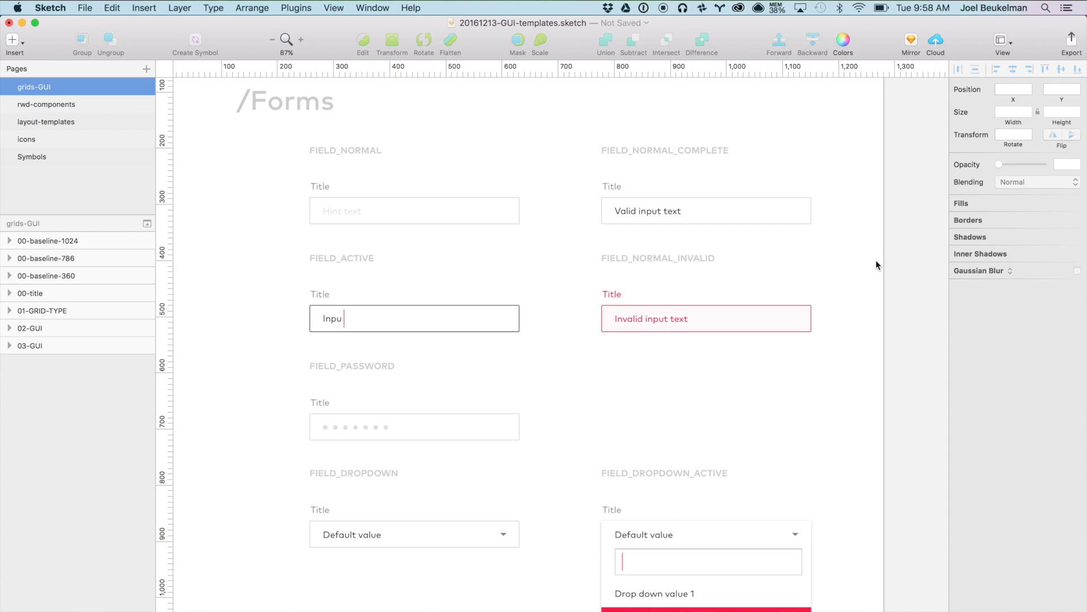
Review the form field states on the 03-GUI artboard, including the password, dropdown and tag fields.
{"action": "scroll", "coordinate": [876, 260], "scroll_direction": "down", "scroll_amount": 2}
{"action": "scroll", "coordinate": [876, 265], "scroll_direction": "down", "scroll_amount": 8}
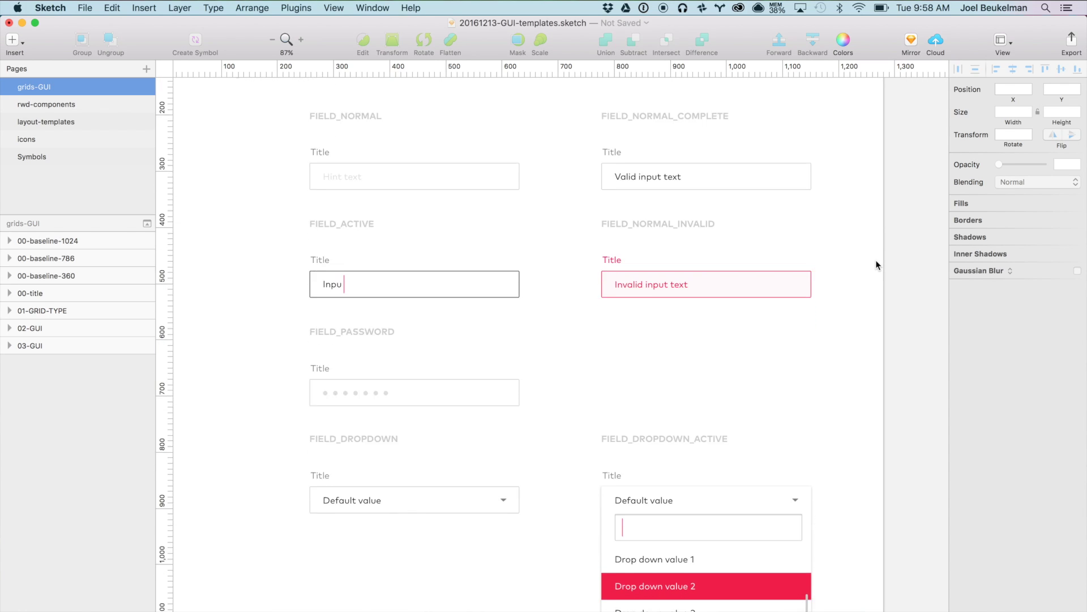
{"action": "scroll", "coordinate": [875, 249], "scroll_direction": "down", "scroll_amount": 11}
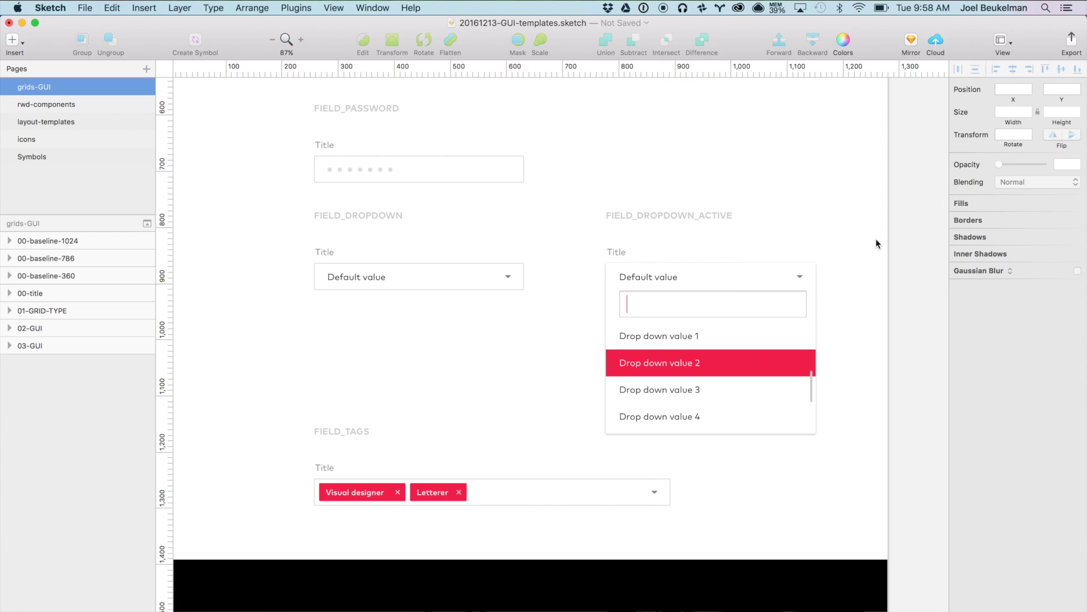
{"action": "scroll", "coordinate": [816, 538], "scroll_direction": "down", "scroll_amount": 18}
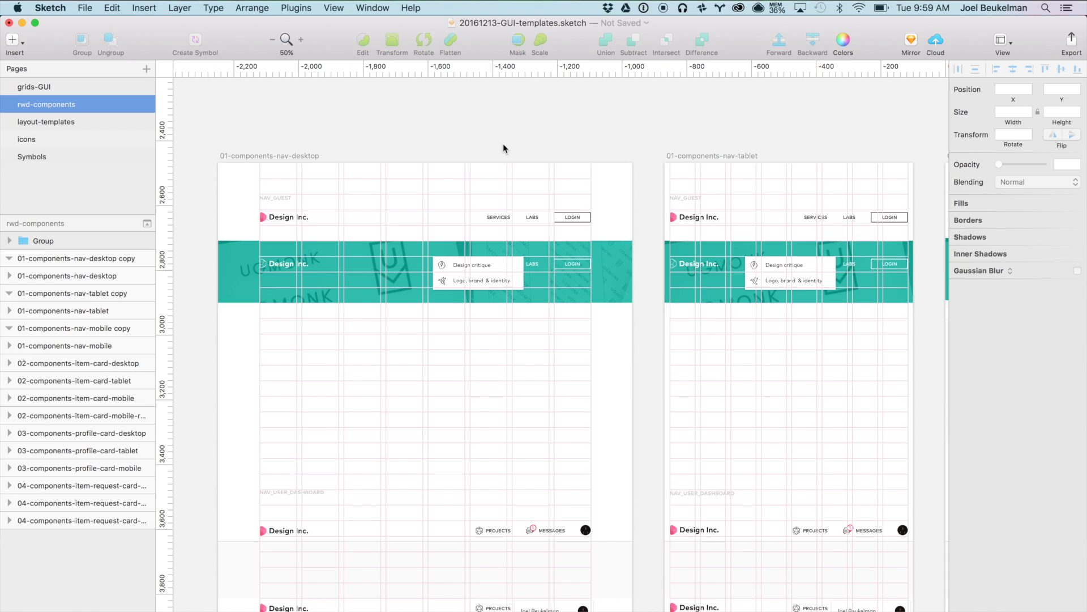
Review the guest and user dashboard navigation variants on the desktop and tablet nav artboards of the rwd-components page.
{"action": "scroll", "coordinate": [496, 154], "scroll_direction": "down", "scroll_amount": 5}
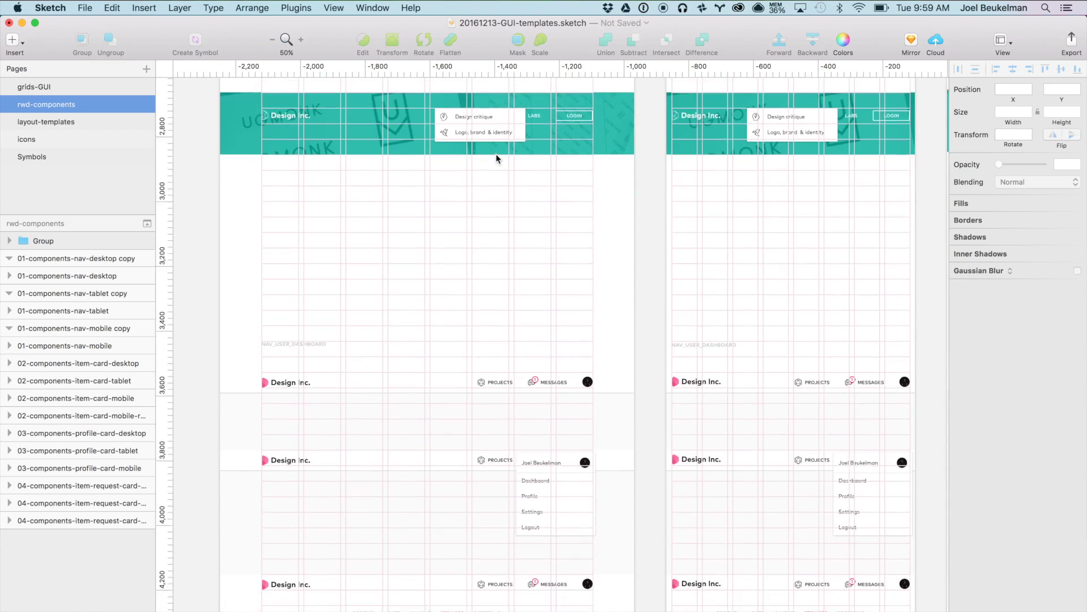
{"action": "scroll", "coordinate": [496, 157], "scroll_direction": "down", "scroll_amount": 1}
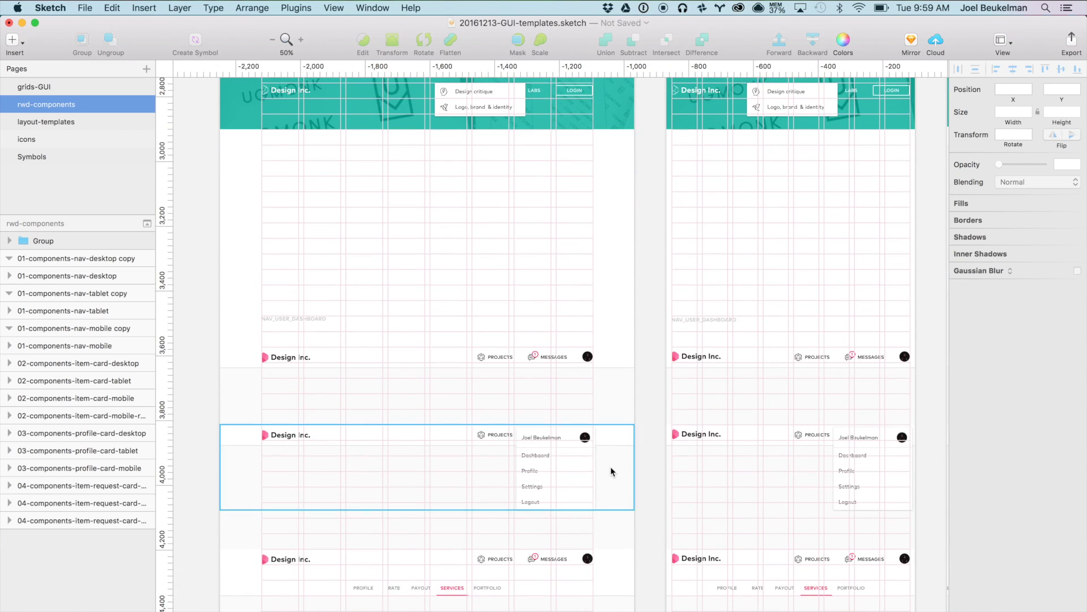
{"action": "scroll", "coordinate": [611, 468], "scroll_direction": "down", "scroll_amount": 10}
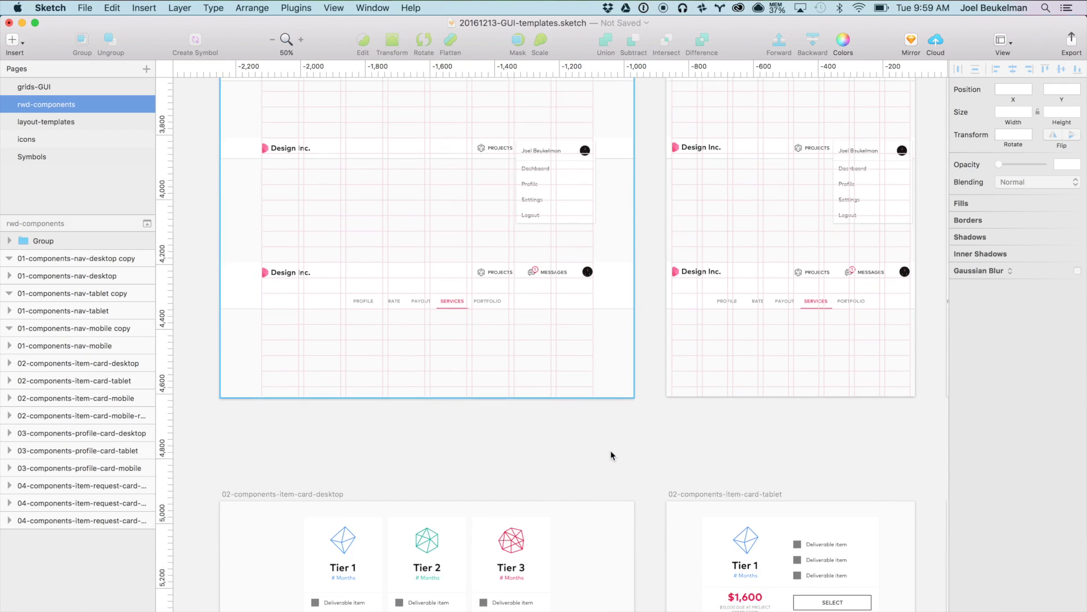
Compare the Tier 1 to Tier 3 item cards across the desktop, tablet, mobile and mobile-reduced artboards.
{"action": "scroll", "coordinate": [611, 451], "scroll_direction": "down", "scroll_amount": 10}
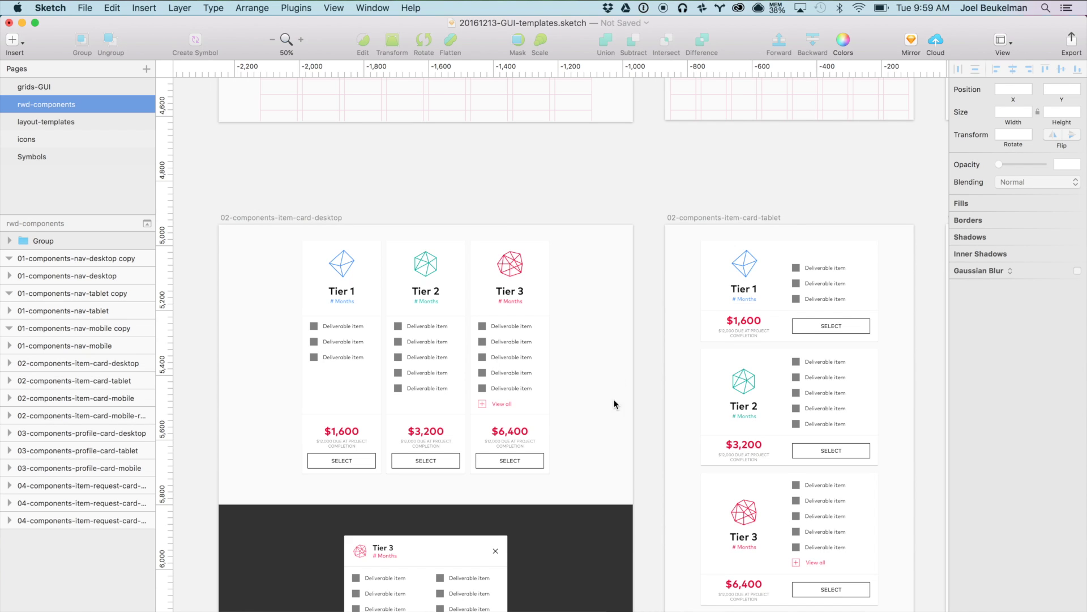
{"action": "scroll", "coordinate": [609, 408], "scroll_direction": "down", "scroll_amount": 3}
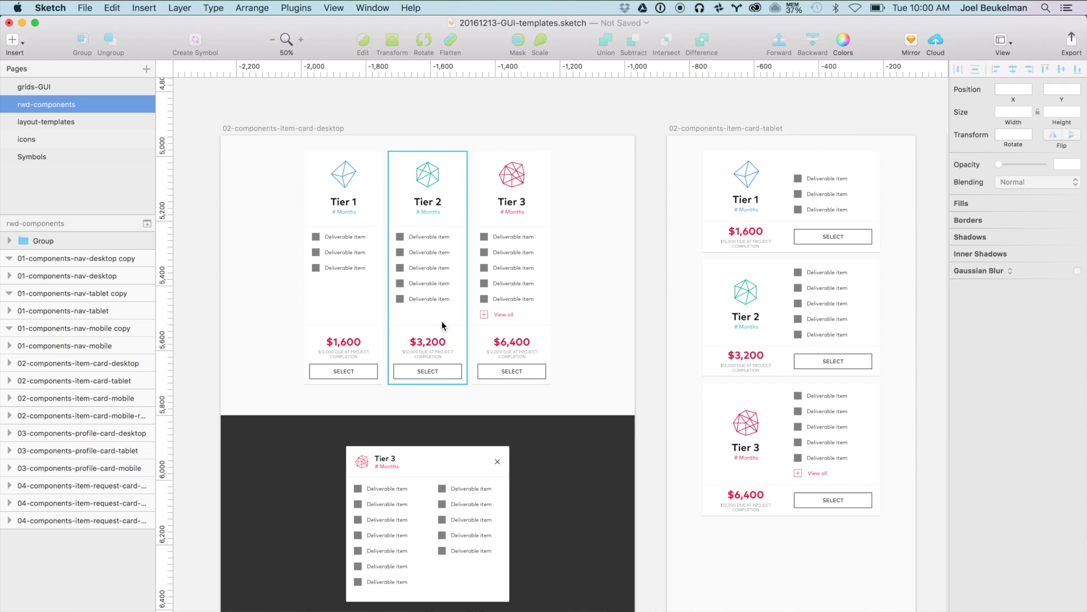
{"action": "scroll", "coordinate": [728, 390], "scroll_direction": "right", "scroll_amount": 5}
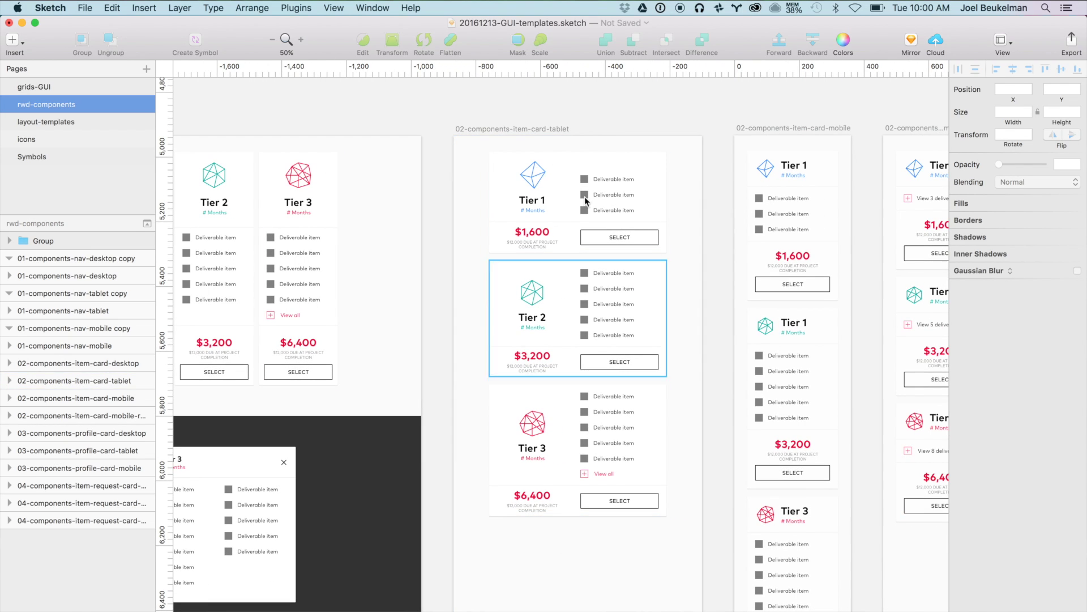
{"action": "scroll", "coordinate": [560, 440], "scroll_direction": "right", "scroll_amount": 5}
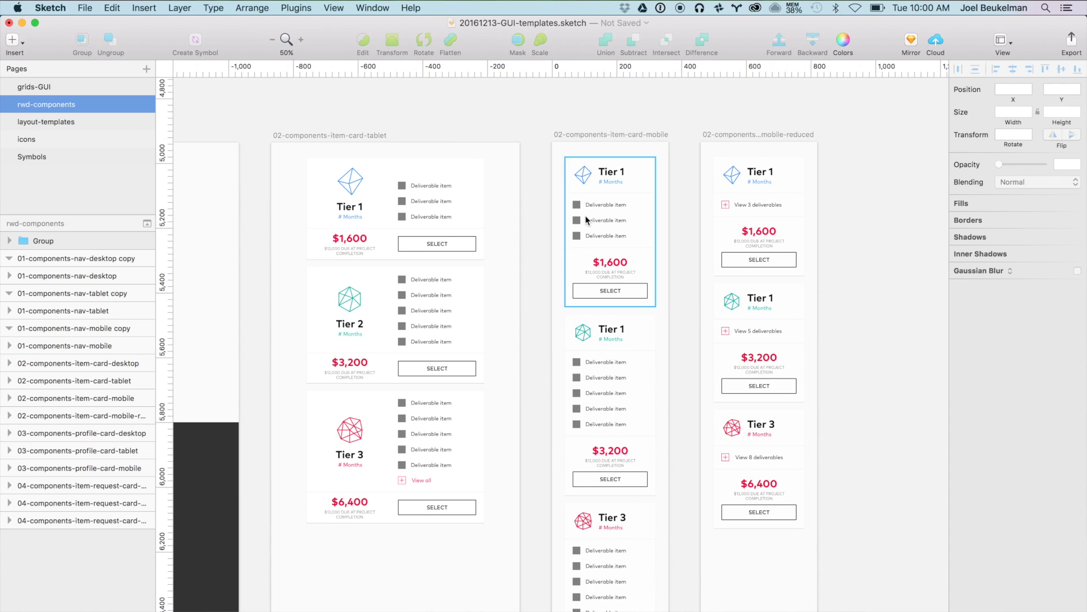
Compare the profile card layouts across the 03-components desktop, tablet and mobile artboards.
{"action": "scroll", "coordinate": [592, 293], "scroll_direction": "down", "scroll_amount": 15}
{"action": "scroll", "coordinate": [566, 227], "scroll_direction": "left", "scroll_amount": 8}
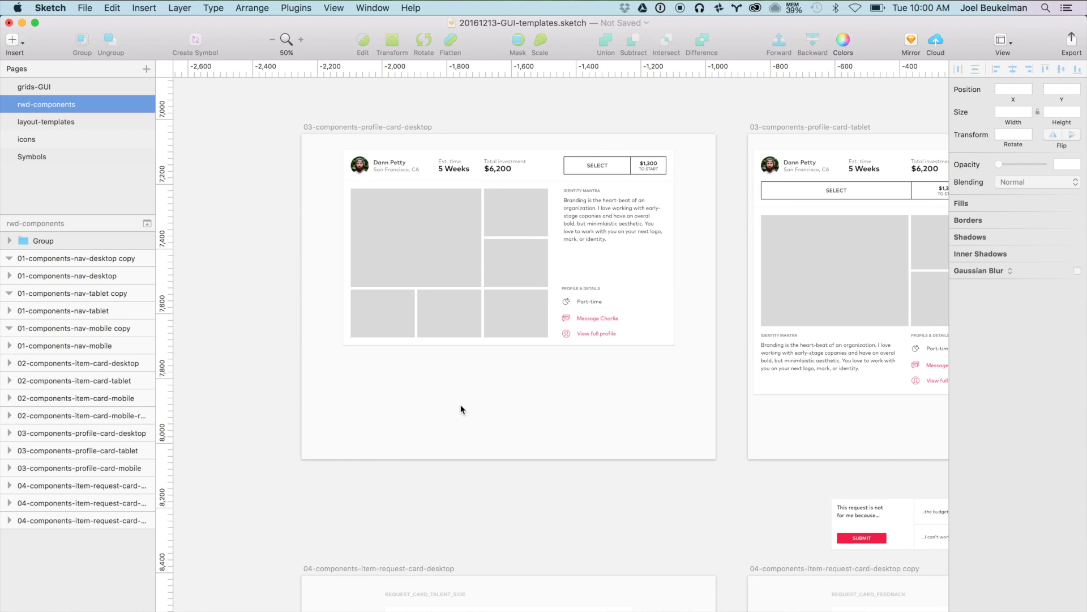
{"action": "scroll", "coordinate": [561, 429], "scroll_direction": "right", "scroll_amount": 8}
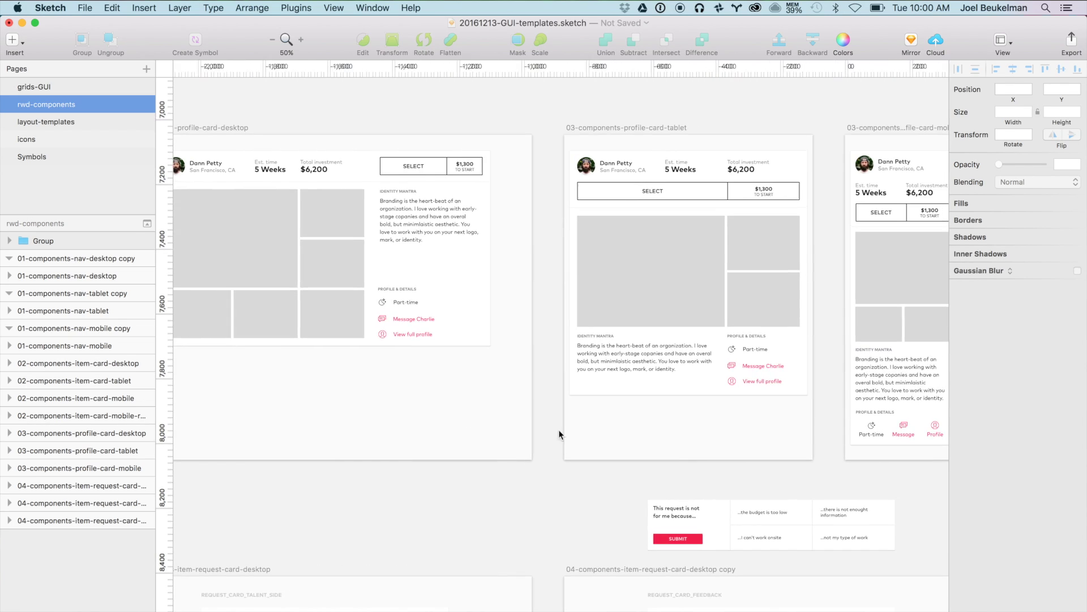
{"action": "scroll", "coordinate": [570, 425], "scroll_direction": "right", "scroll_amount": 1}
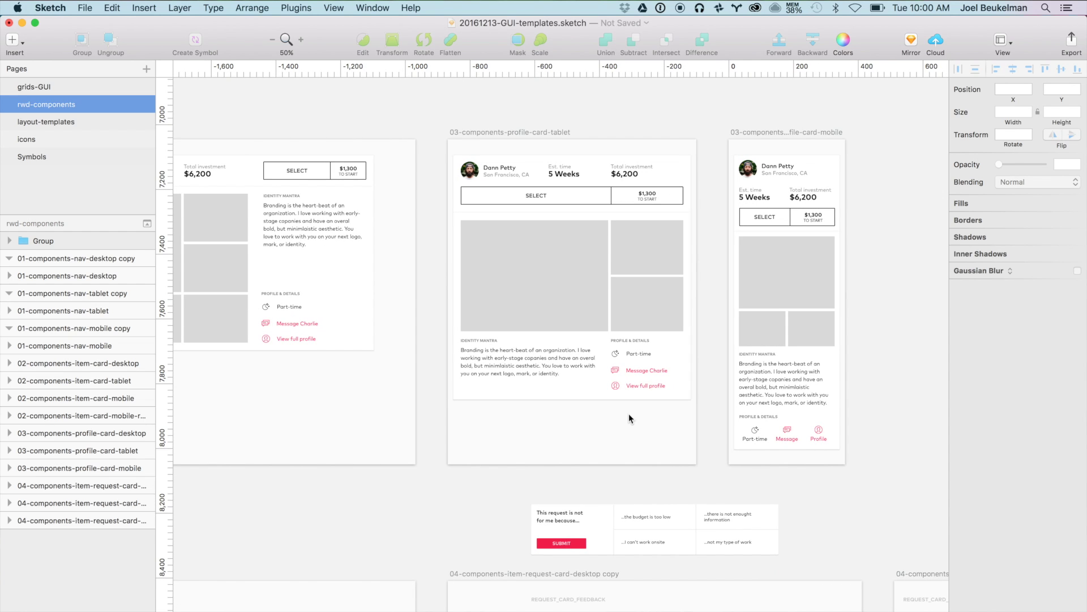